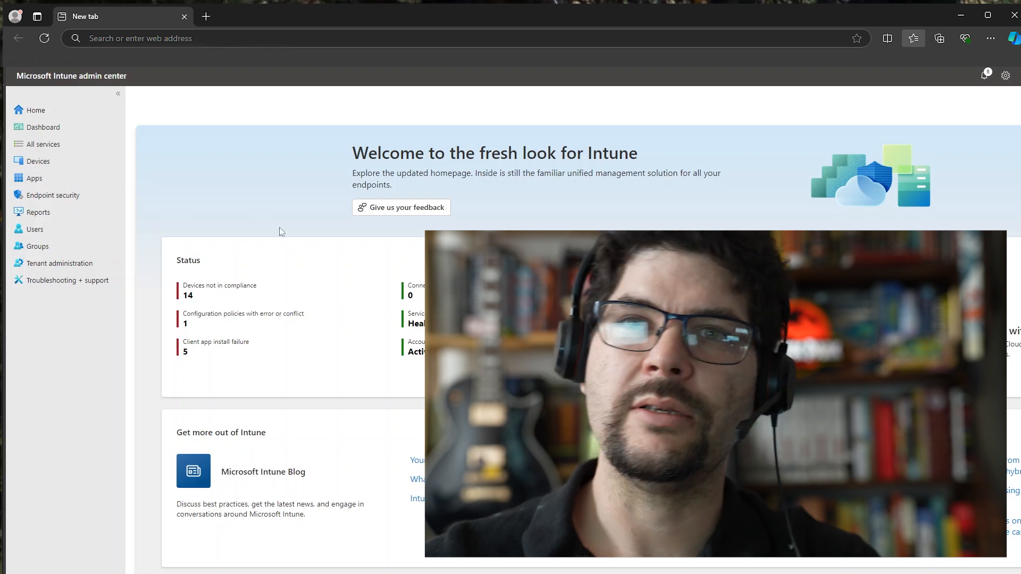
# Open the list of all apps and review the DUO app's device install status and the Pluto Font app's overview
pyautogui.click(31, 180)
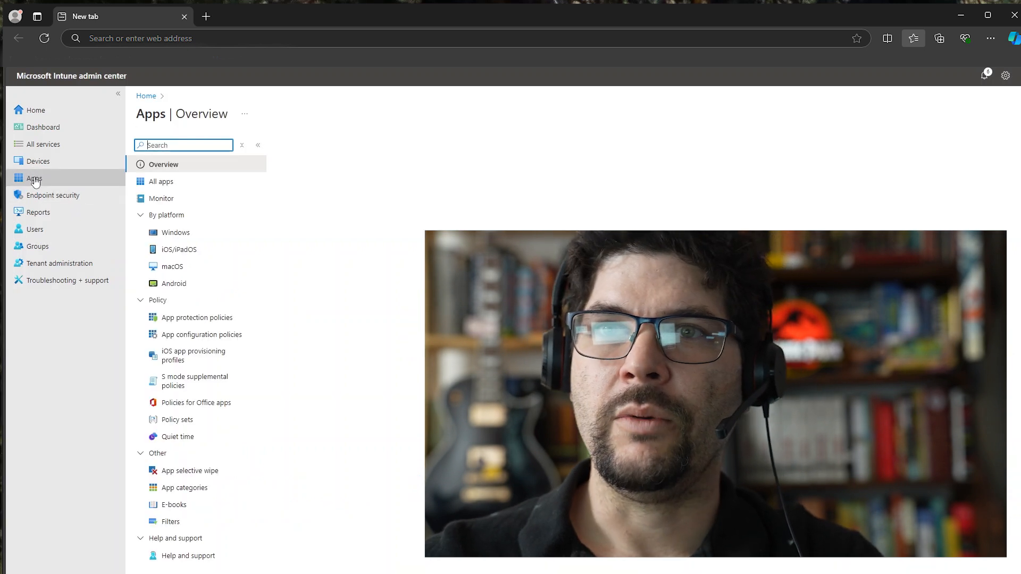
pyautogui.click(176, 182)
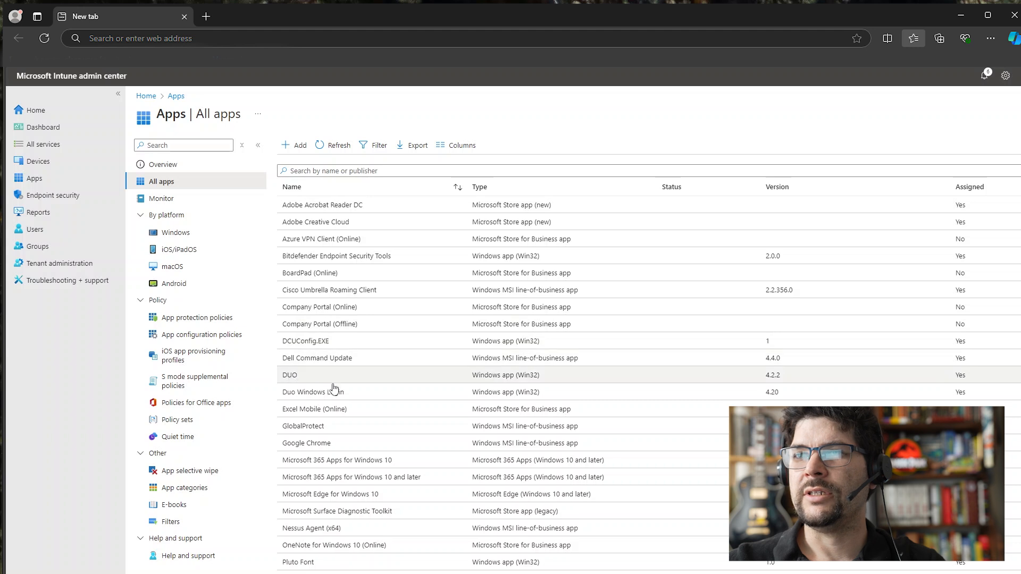
pyautogui.click(294, 376)
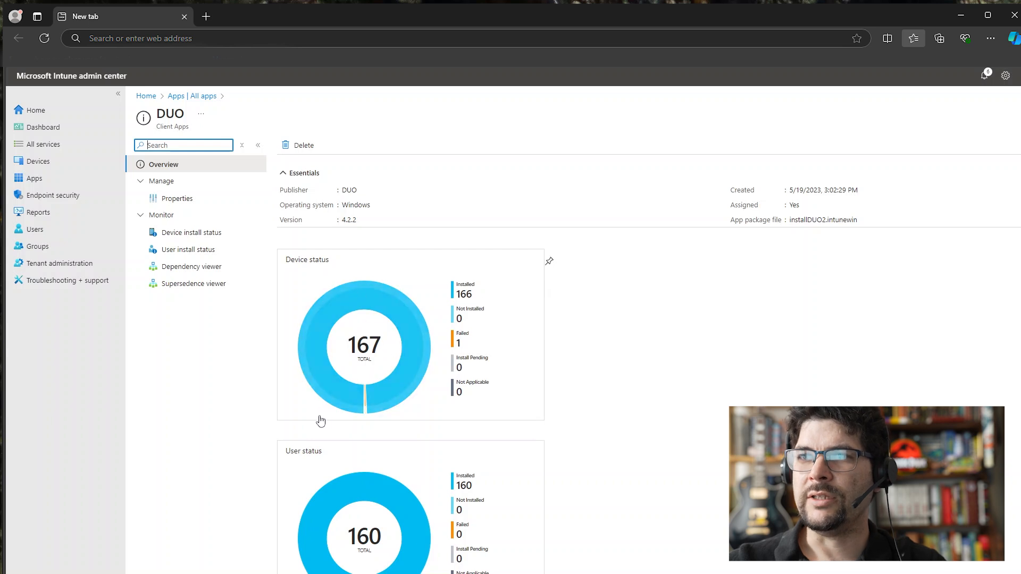
pyautogui.click(456, 293)
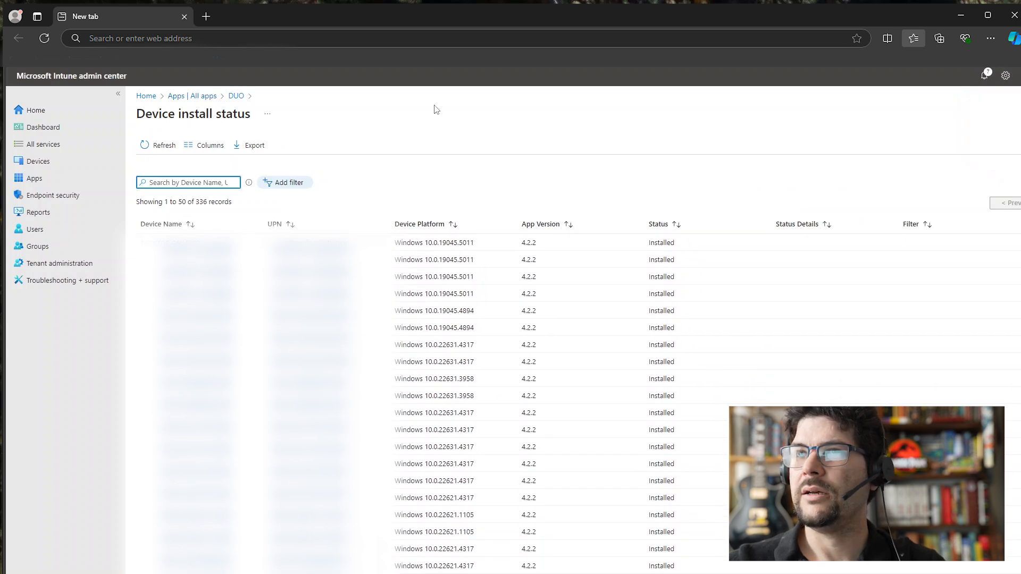
pyautogui.click(210, 97)
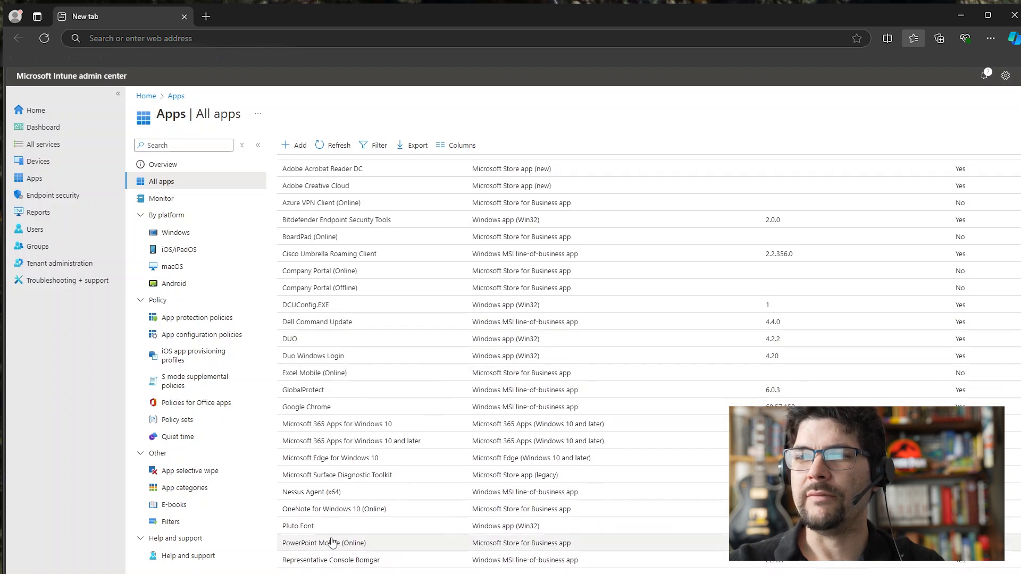
pyautogui.click(300, 529)
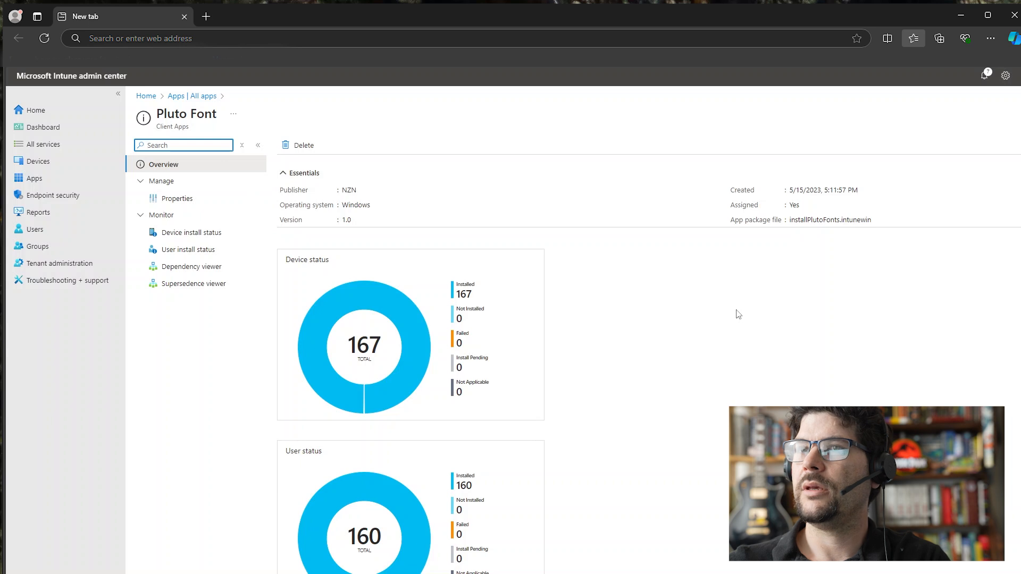
pyautogui.click(197, 96)
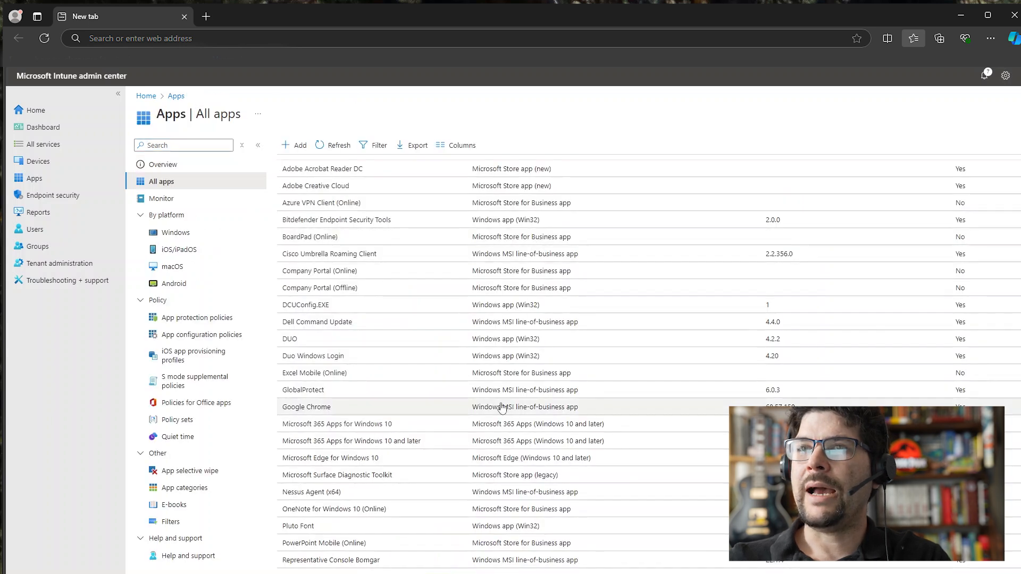
# Start adding an app of the type Microsoft Edge, version 77 and later, for Windows 10 and later
pyautogui.click(298, 150)
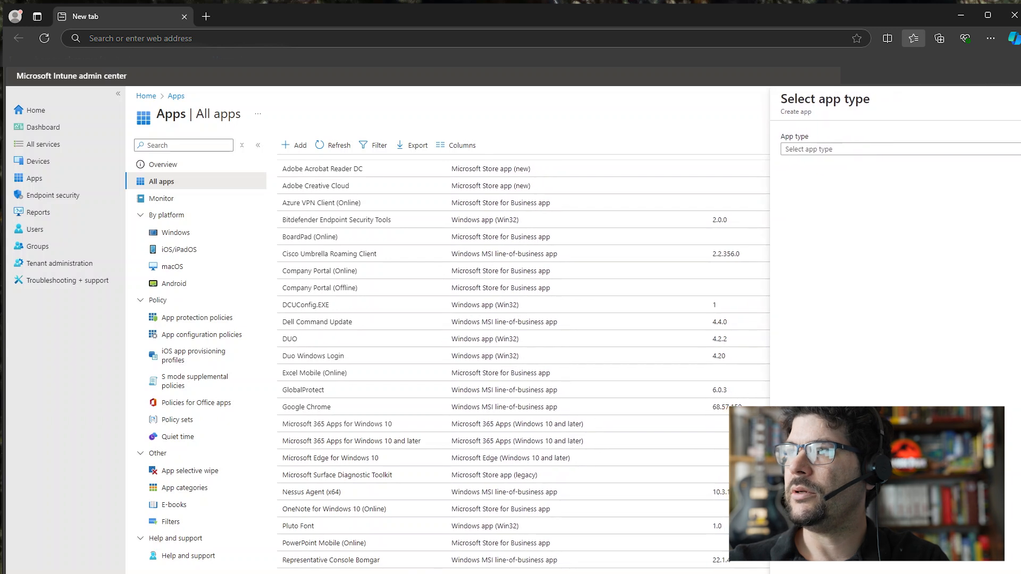
pyautogui.click(867, 151)
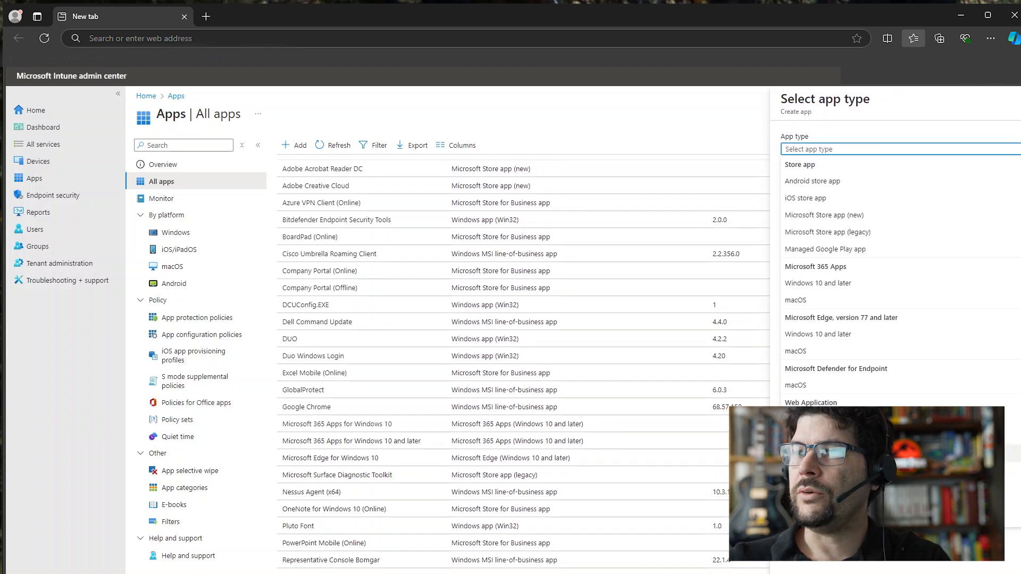
pyautogui.scroll(-2, 905, 347)
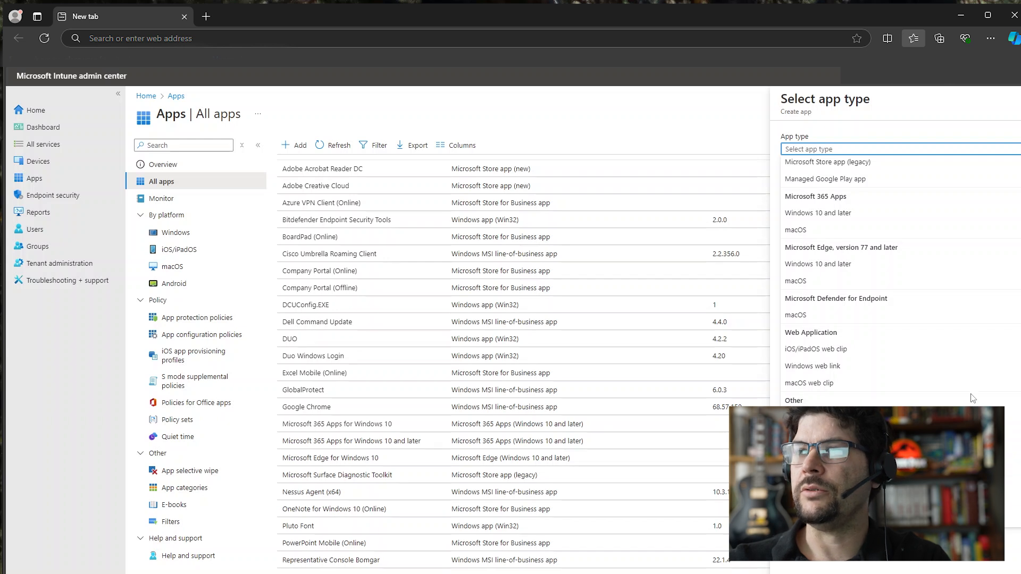
pyautogui.scroll(2, 973, 399)
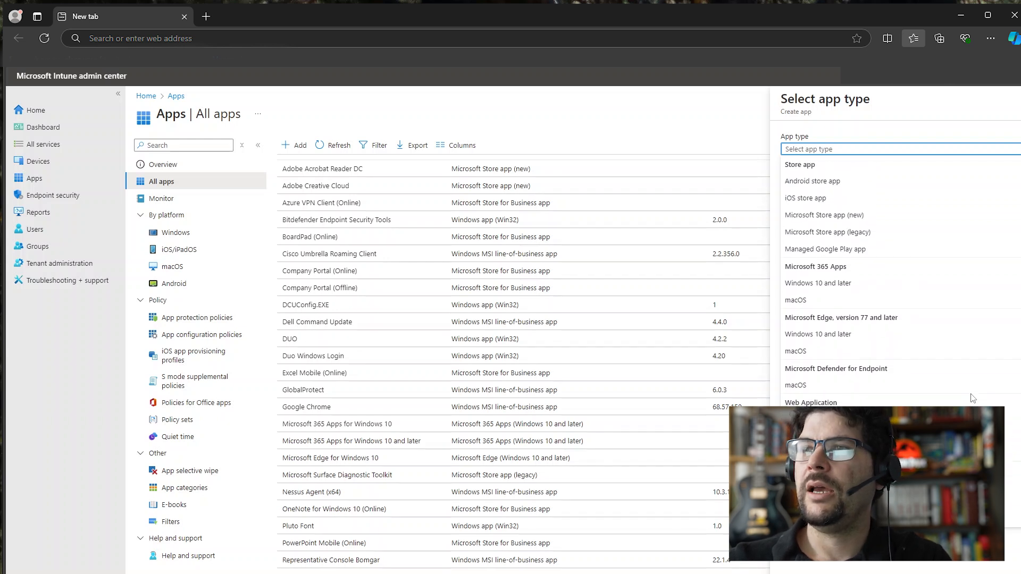
pyautogui.scroll(-2, 973, 398)
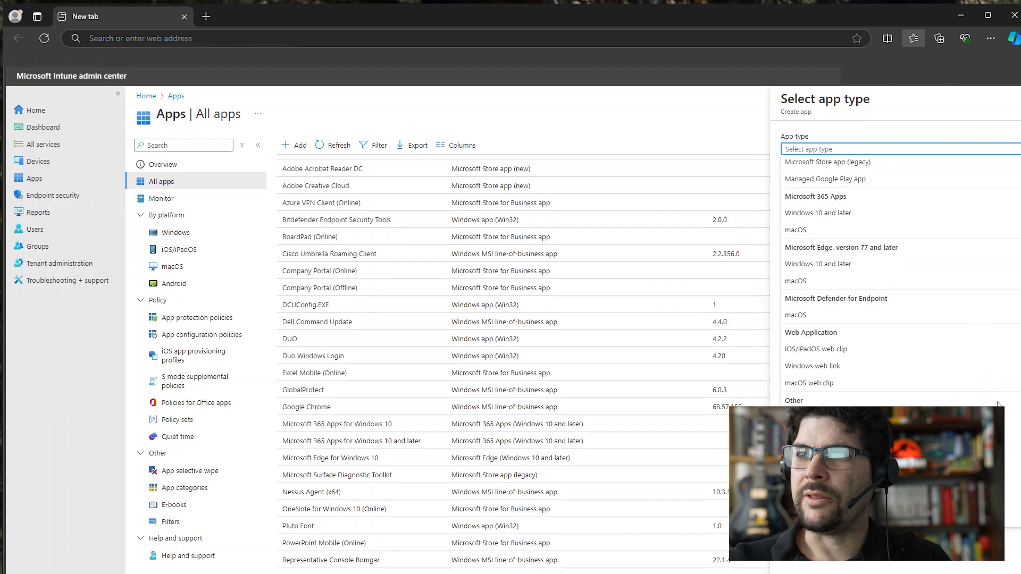
pyautogui.scroll(2, 949, 262)
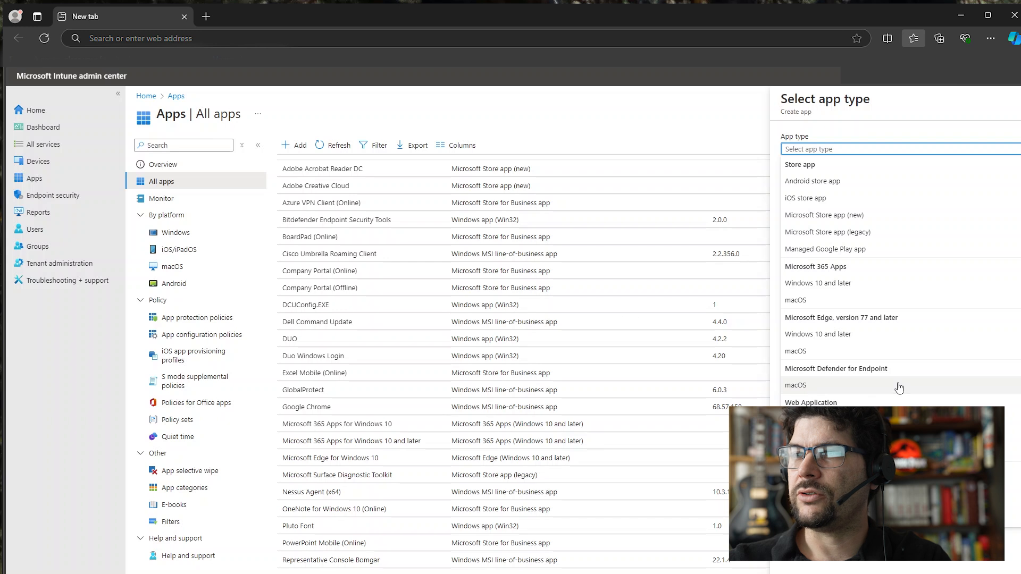
pyautogui.click(833, 337)
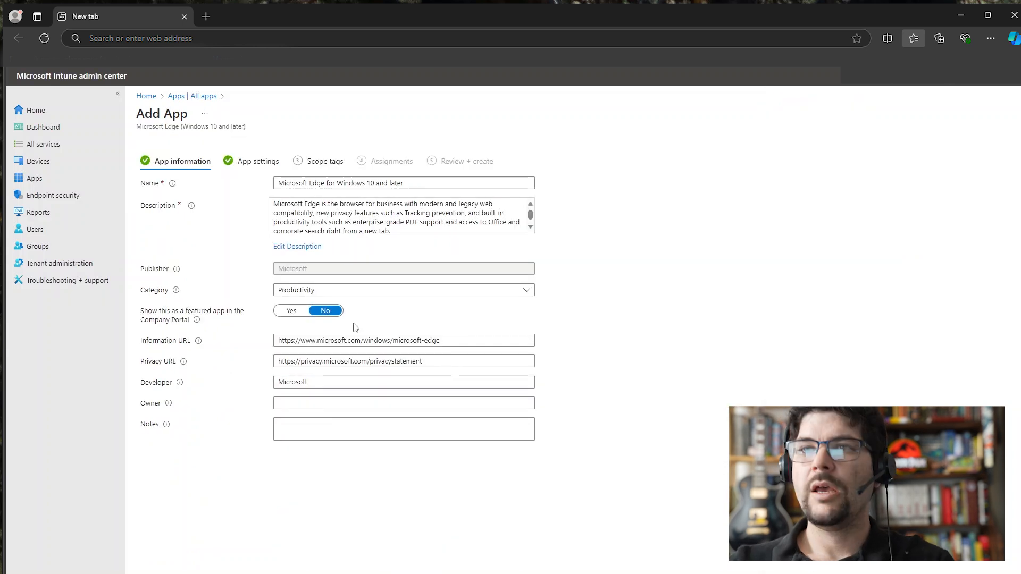
# Review the Microsoft Edge app's name and description, keep the default information, and proceed to the scope tags
pyautogui.moveTo(284, 206); pyautogui.dragTo(438, 237)
pyautogui.moveTo(417, 183); pyautogui.dragTo(242, 177)
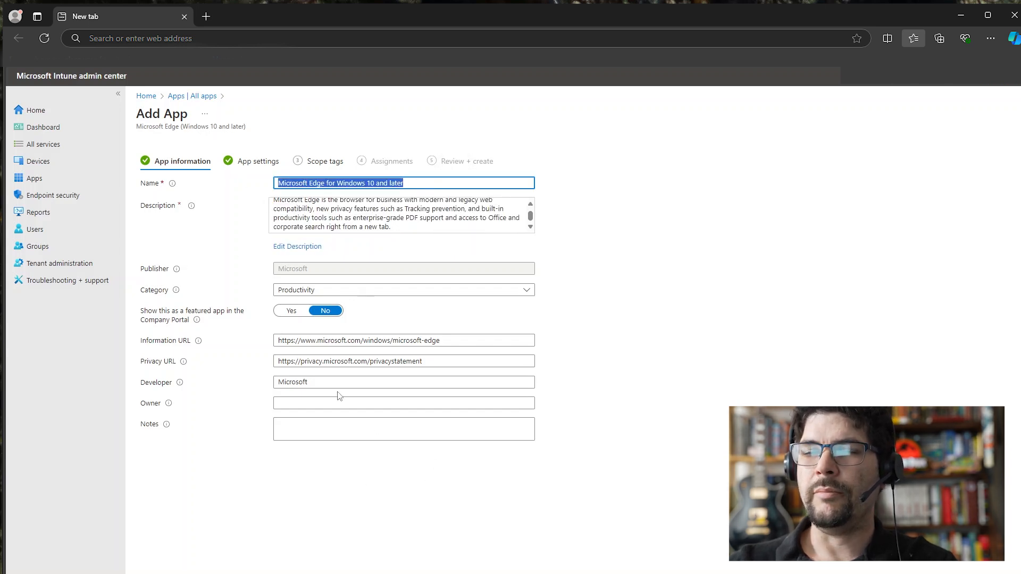
pyautogui.click(222, 514)
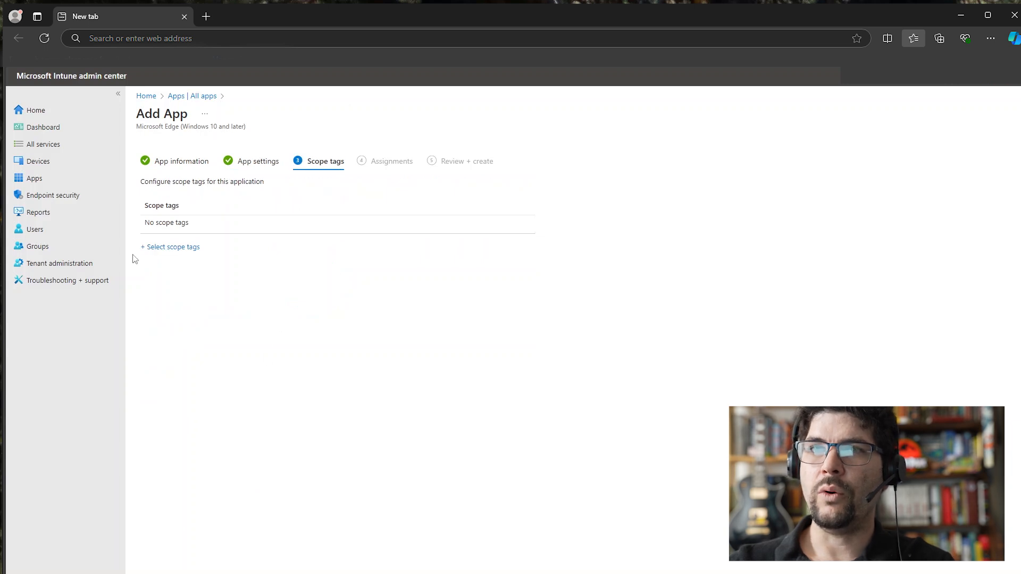
# Add the scope tags Call Center Workstation, Default and Device Testing to the app and continue to the assignments
pyautogui.click(169, 249)
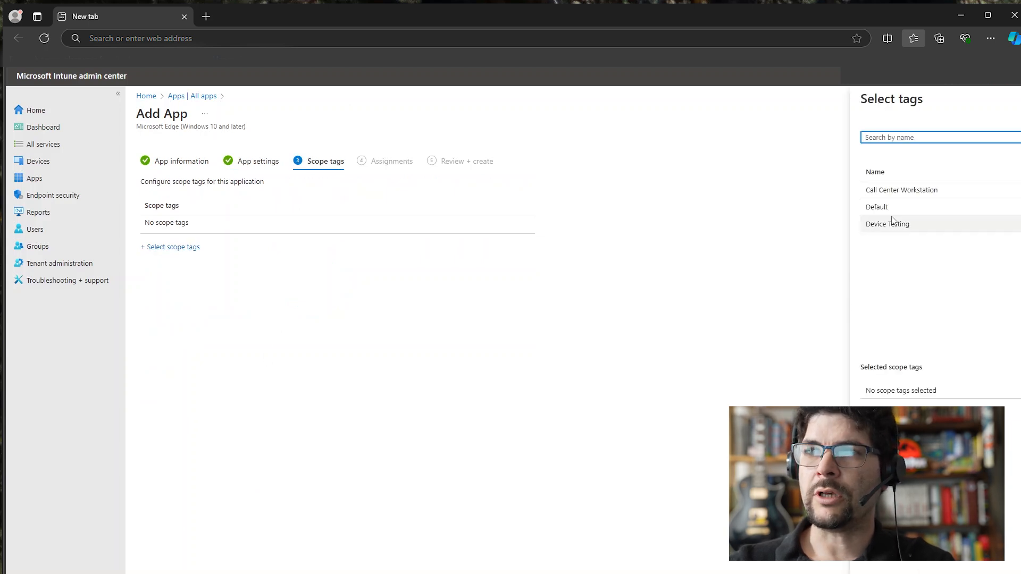
pyautogui.click(906, 191)
pyautogui.moveTo(907, 190); pyautogui.dragTo(904, 222)
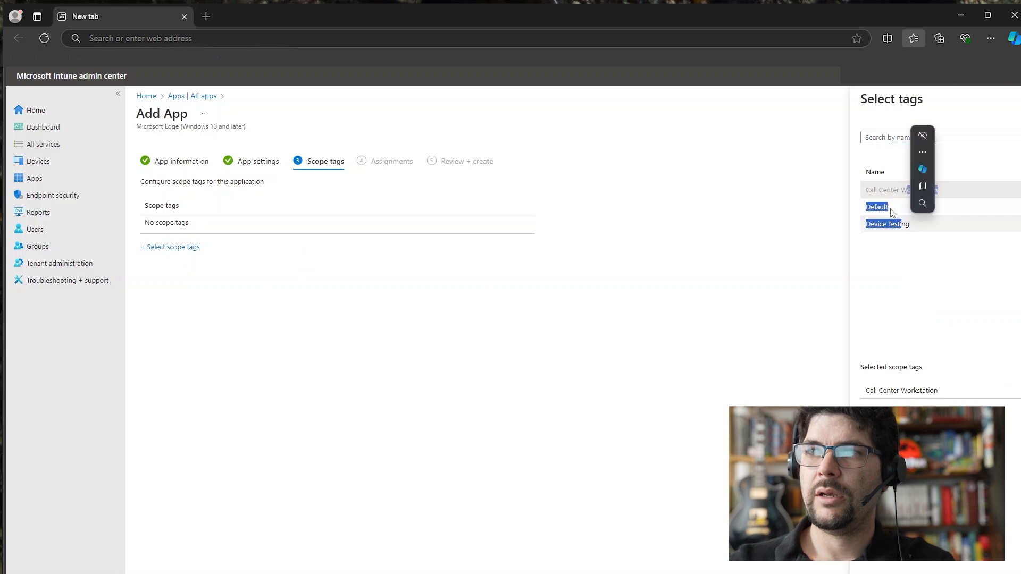
pyautogui.click(904, 224)
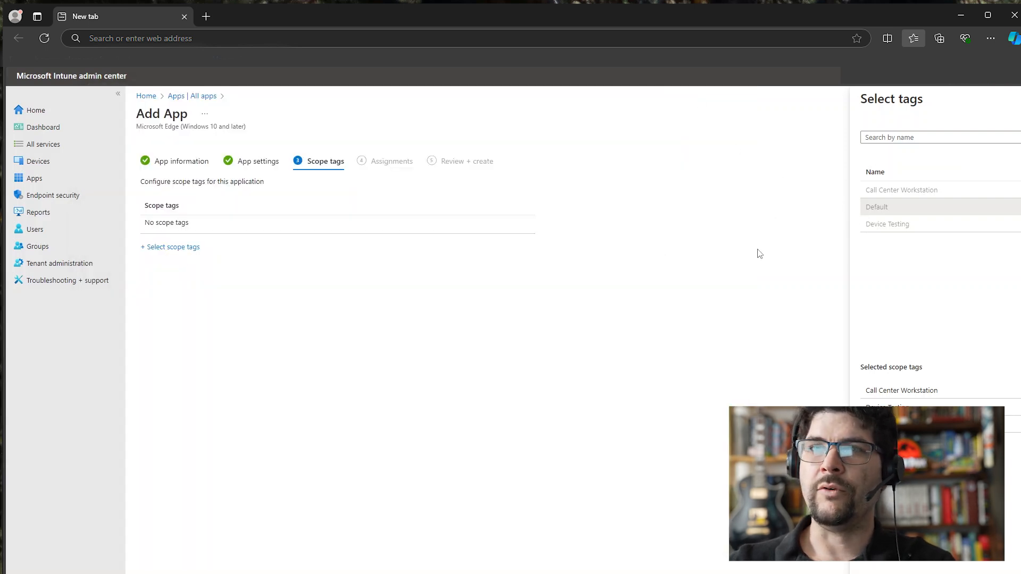
pyautogui.click(881, 570)
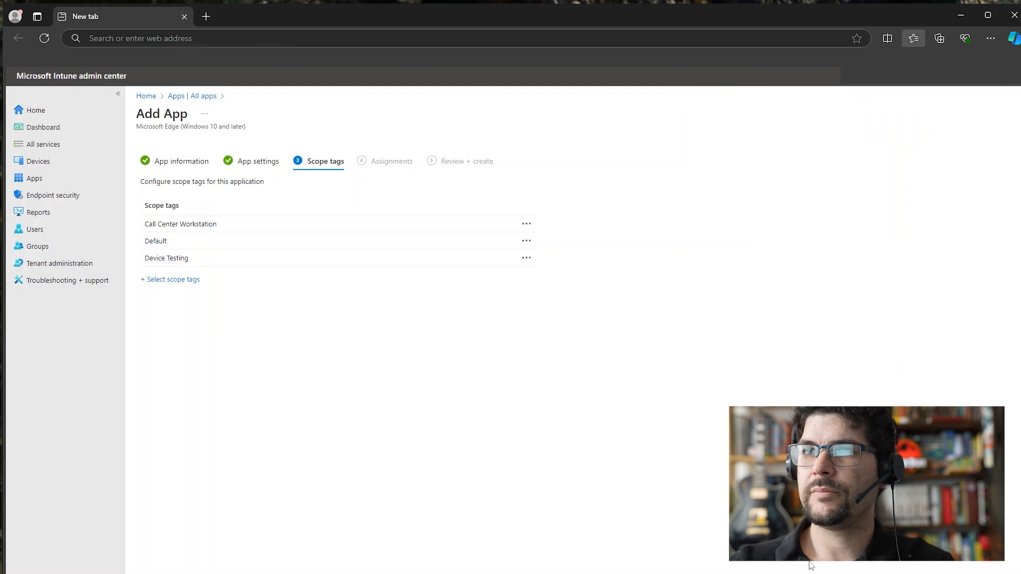
pyautogui.click(222, 573)
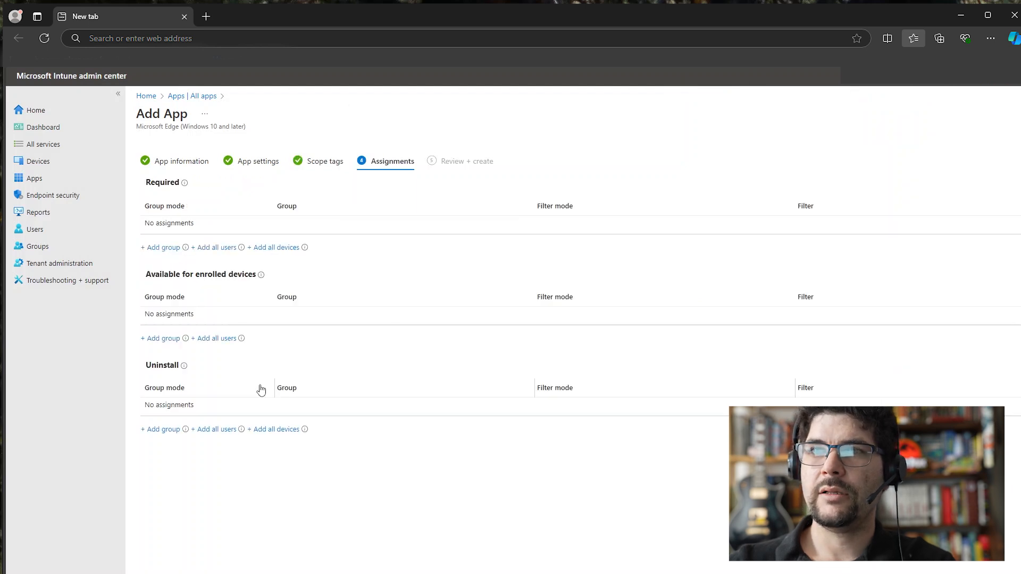
# Look at the group selection for required assignments, leave all assignments empty, and continue to the app's review summary
pyautogui.click(159, 247)
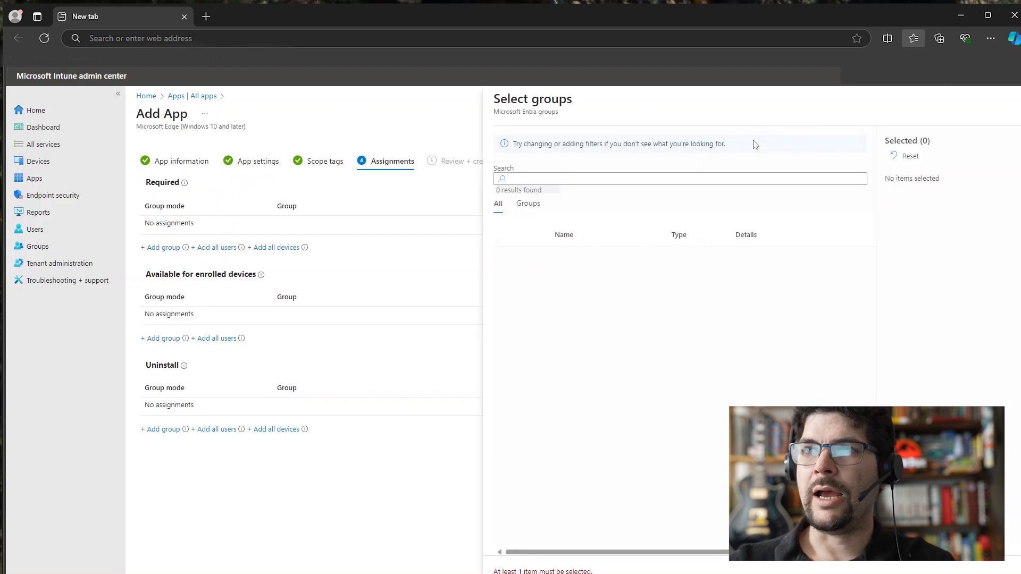
pyautogui.click(1013, 106)
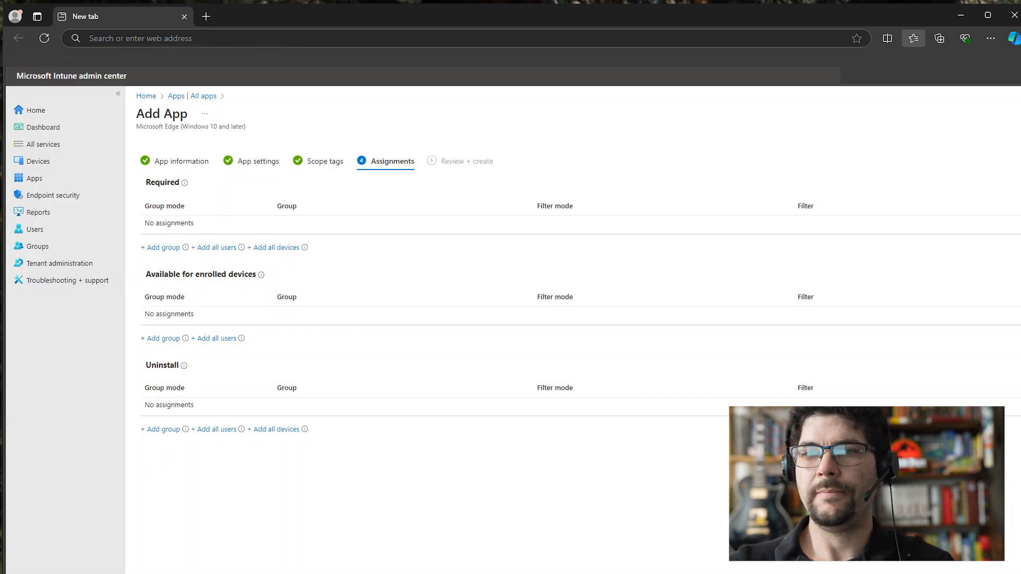
pyautogui.click(223, 573)
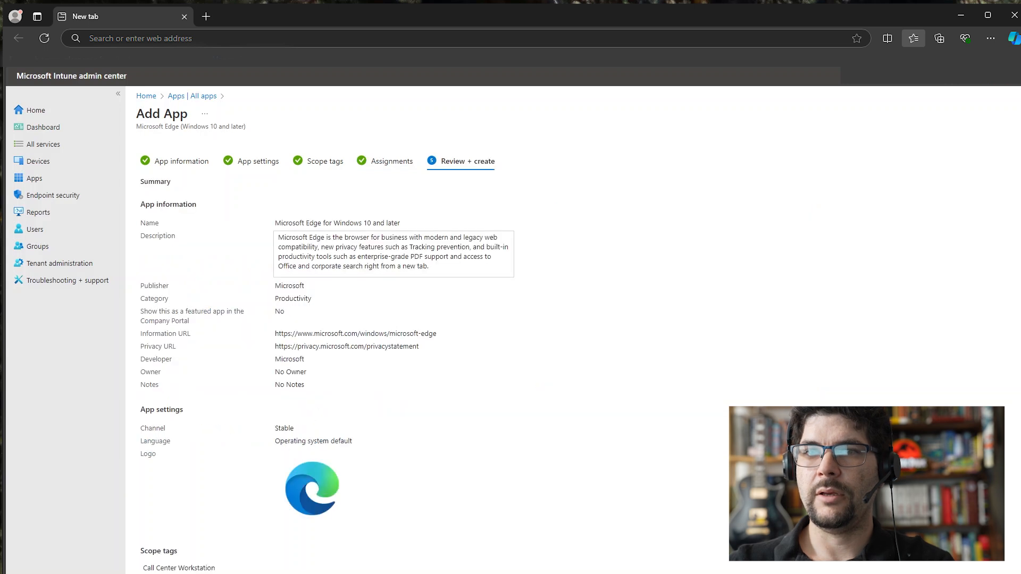
pyautogui.click(222, 573)
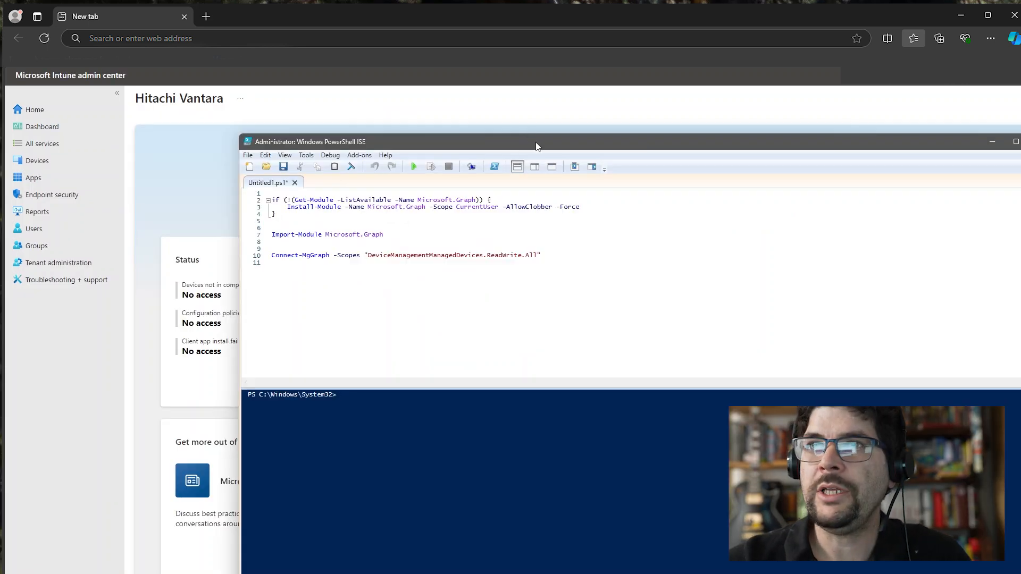
# Switch to Windows PowerShell ISE and run the script that installs and imports Microsoft.Graph and connects with the DeviceManagementManagedDevices.ReadWrite.All scope
pyautogui.moveTo(529, 142); pyautogui.dragTo(526, 147)
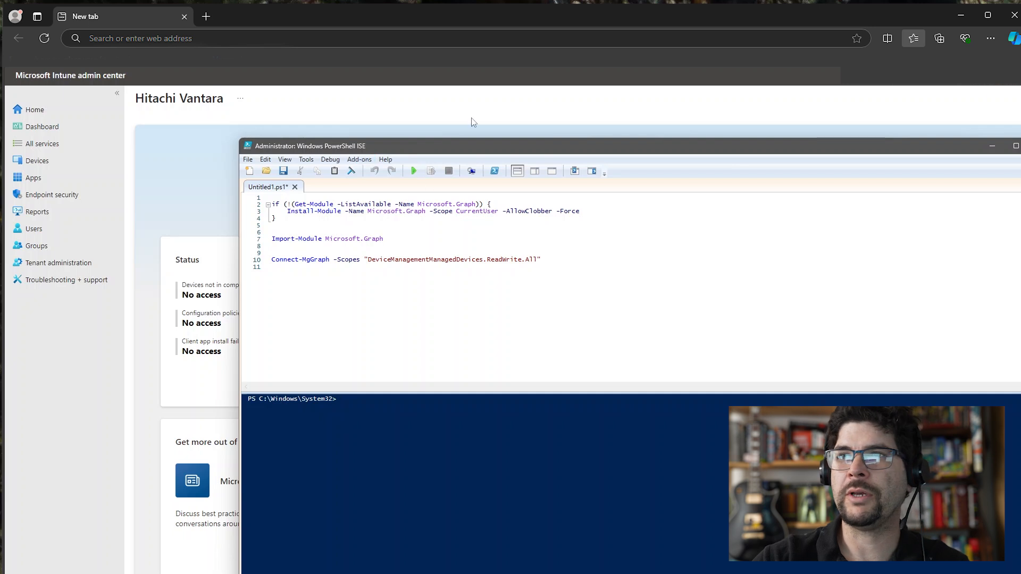
pyautogui.moveTo(458, 151); pyautogui.dragTo(455, 142)
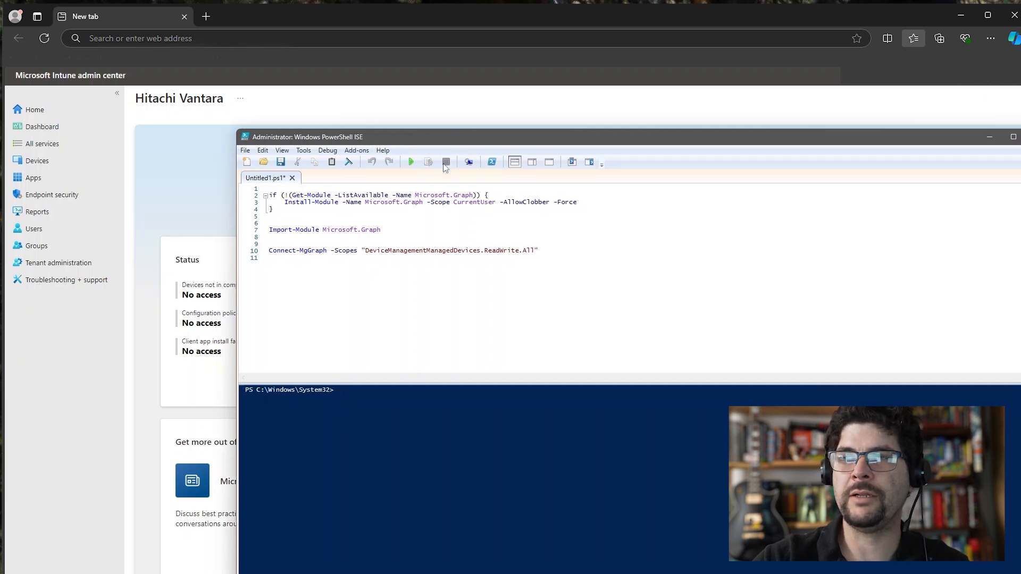
pyautogui.click(411, 163)
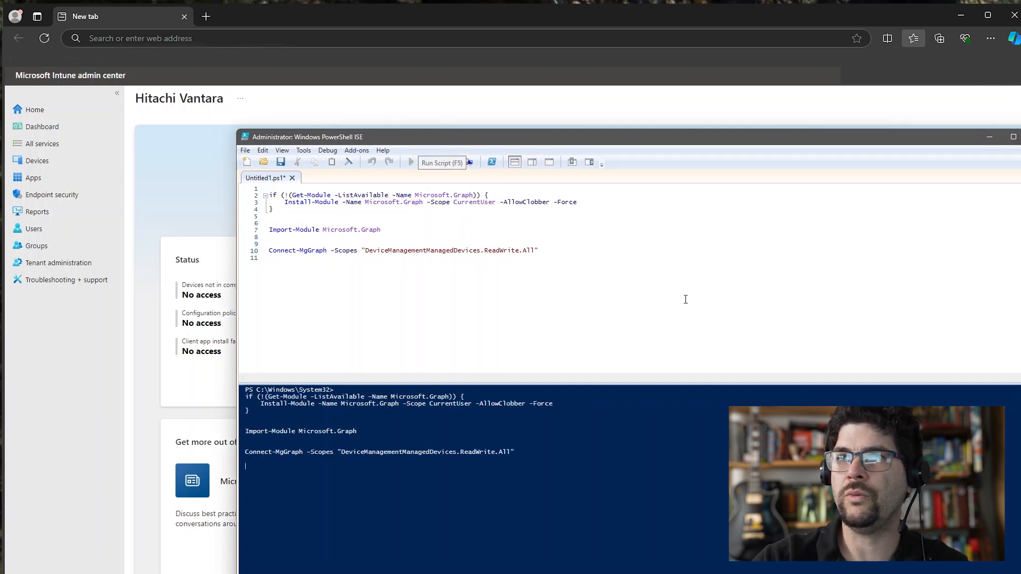